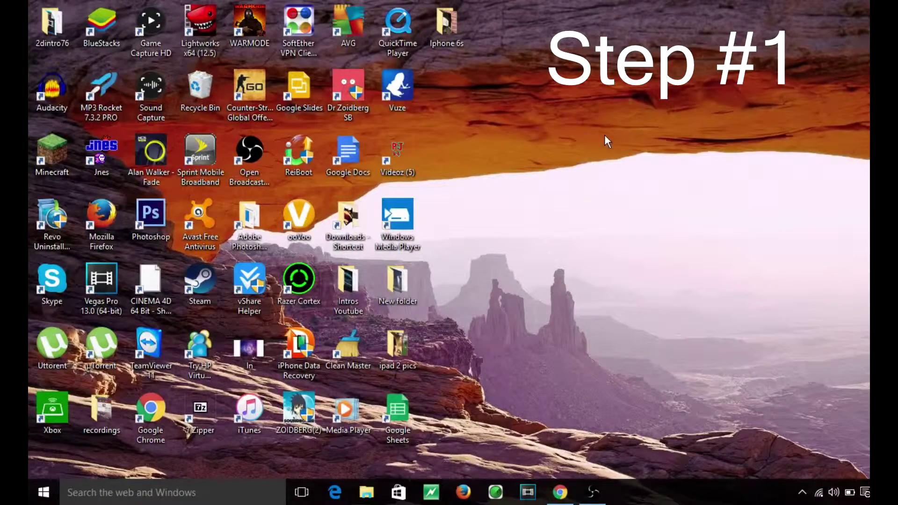
# Launch Disk Cleanup via cleanmgr and start cleaning the C: drive
pyautogui.click(44, 493)
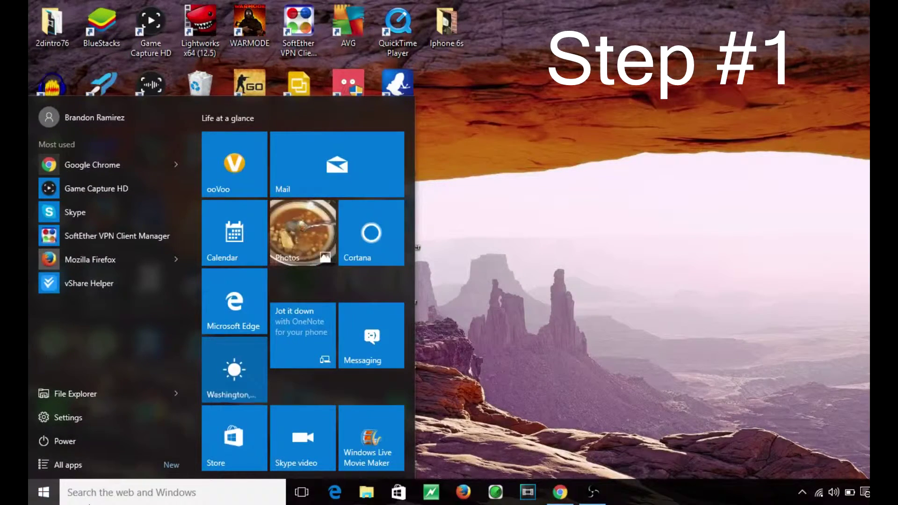
pyautogui.write('cl')
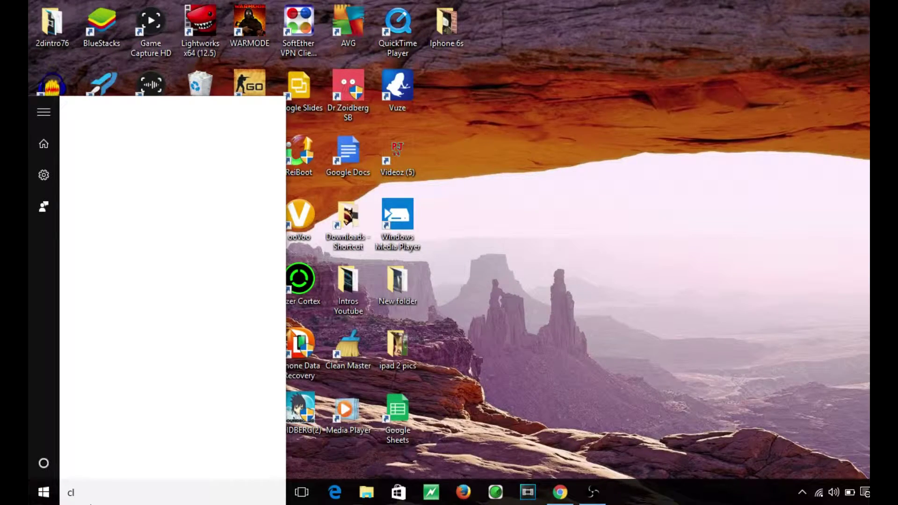
pyautogui.write('eanmgr')
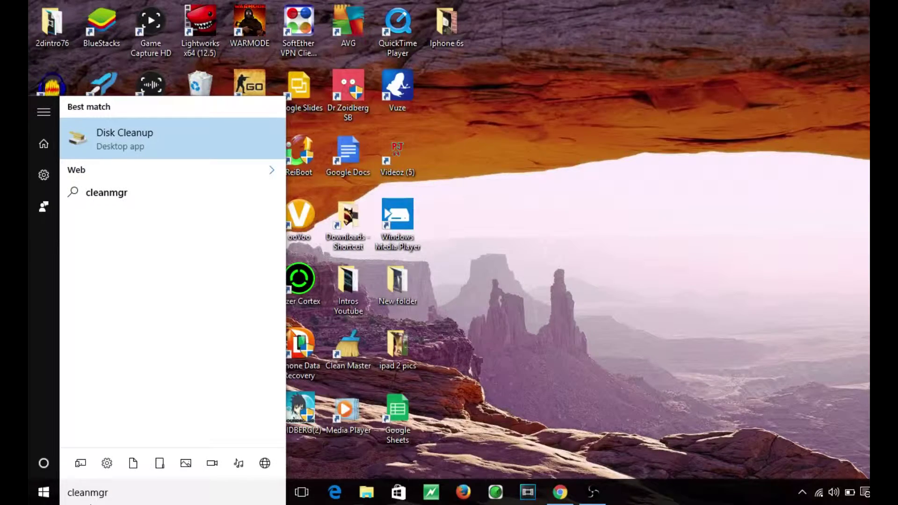
pyautogui.press('Return')
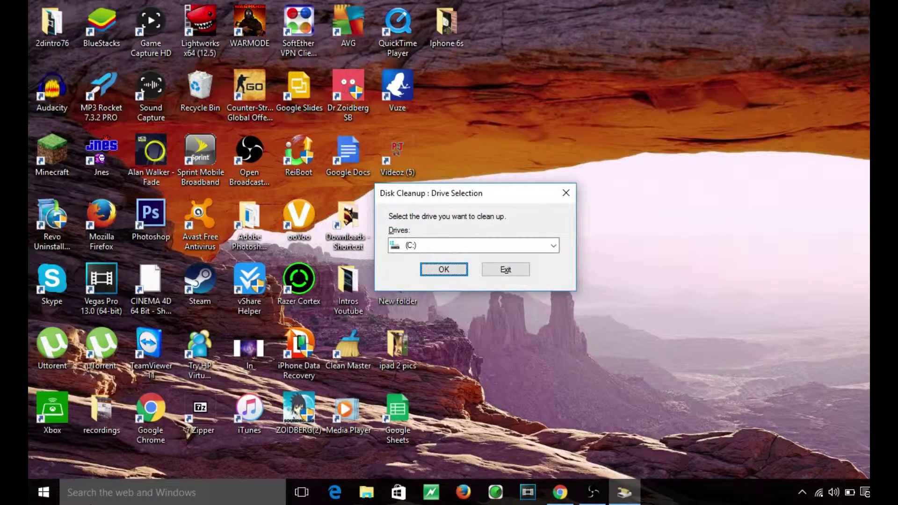
pyautogui.click(554, 247)
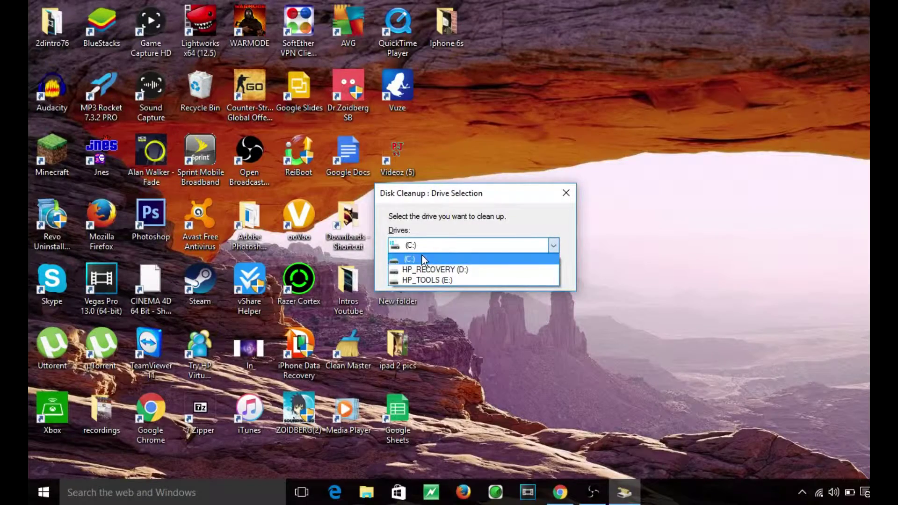
pyautogui.click(423, 258)
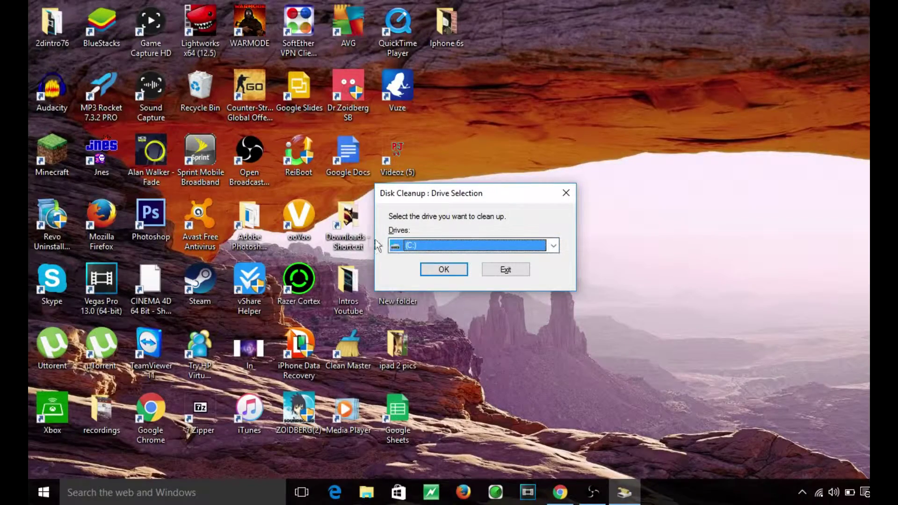
pyautogui.click(435, 272)
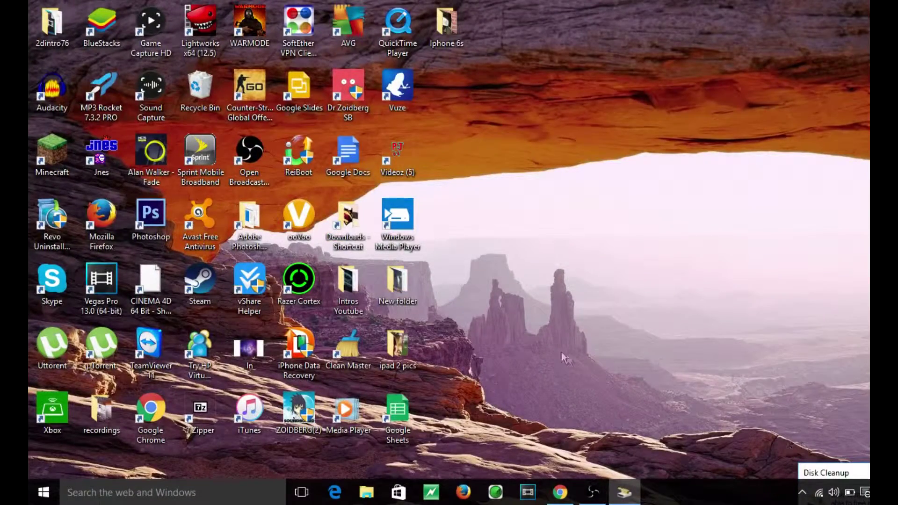
# Refresh the desktop, move the Clean Master shortcut beside AVG in the top row, and launch it
pyautogui.rightClick(661, 192)
pyautogui.click(712, 235)
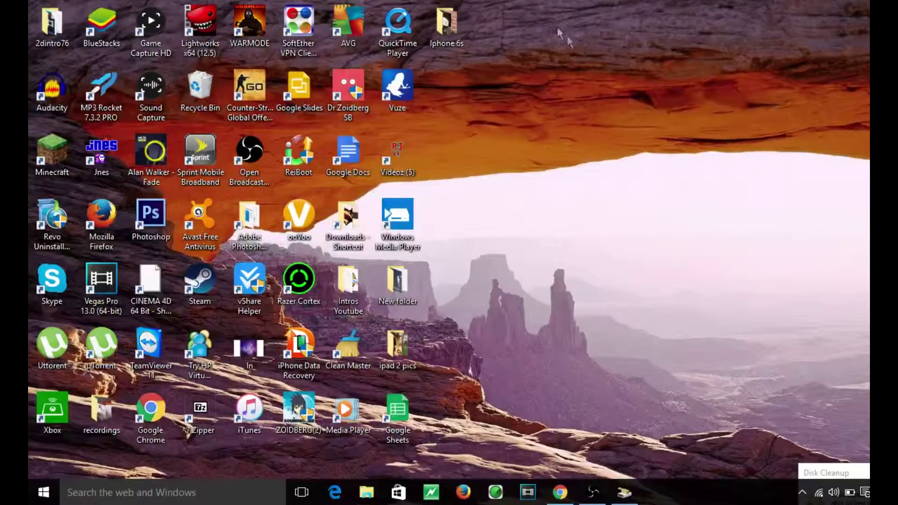
pyautogui.moveTo(555, 25); pyautogui.dragTo(640, 127)
pyautogui.moveTo(371, 354)
pyautogui.mouseDown()
pyautogui.moveTo(426, 256)
pyautogui.moveTo(468, 69)
pyautogui.moveTo(449, 96)
pyautogui.mouseUp()
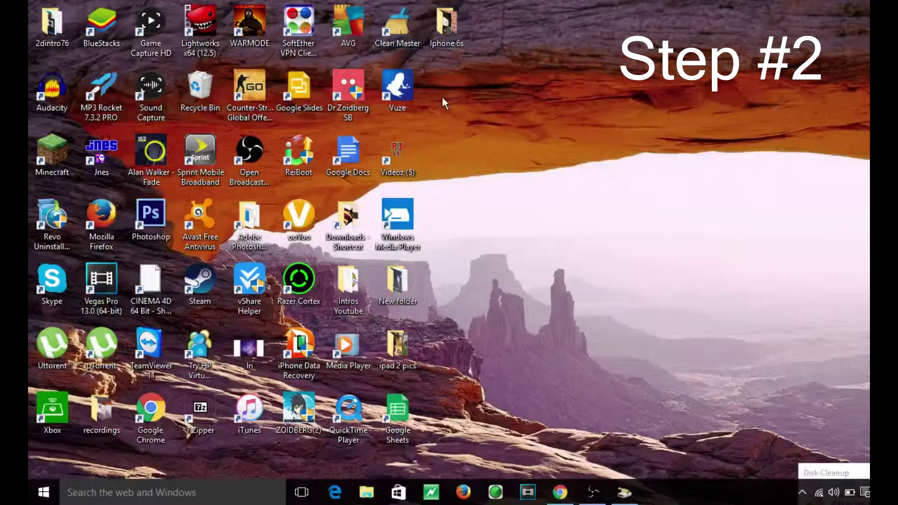
pyautogui.doubleClick(398, 33)
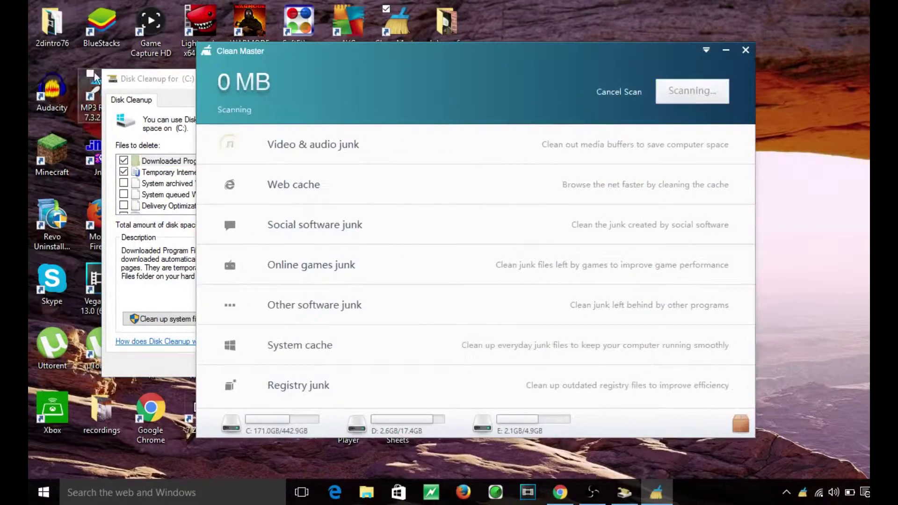
# Move the Disk Cleanup and Clean Master windows aside while the scan finds 3.1 GB of junk
pyautogui.moveTo(182, 81); pyautogui.dragTo(82, 187)
pyautogui.click(384, 57)
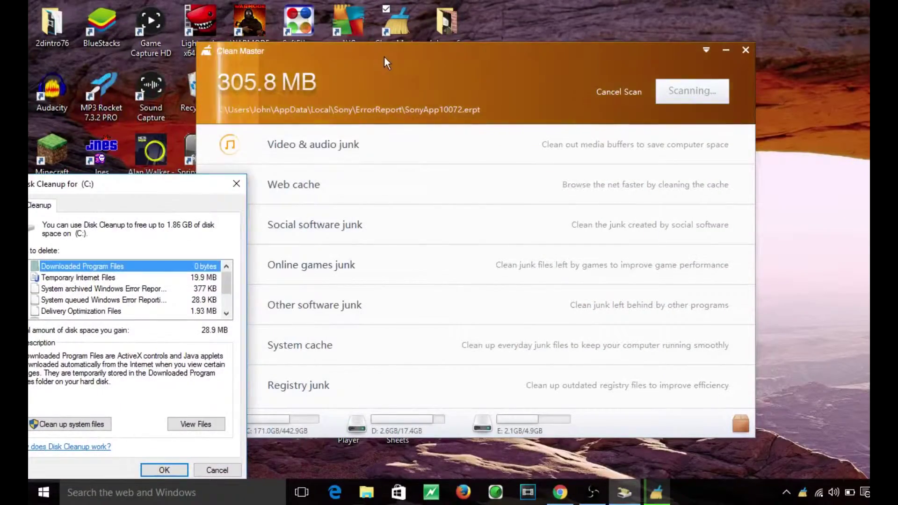
pyautogui.moveTo(385, 55); pyautogui.dragTo(313, 38)
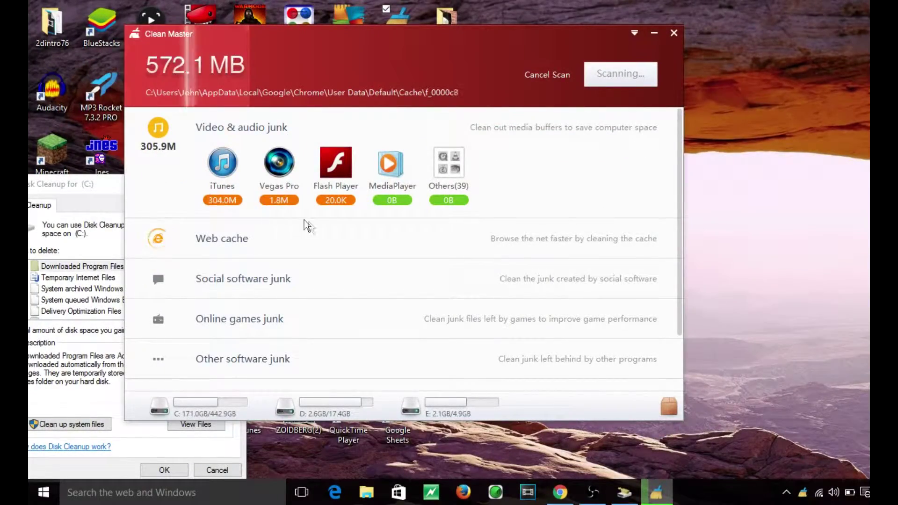
pyautogui.scroll(-2, 281, 234)
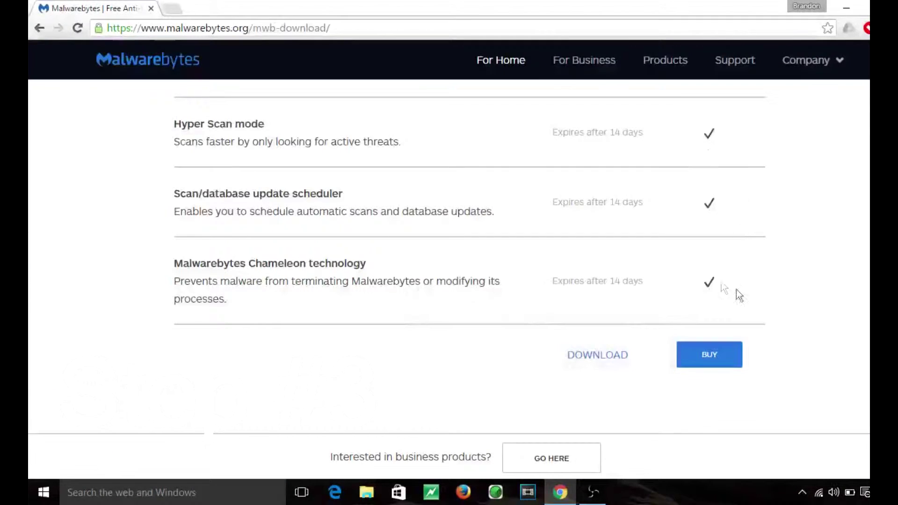
# Download the Malwarebytes free trial from its web page
pyautogui.scroll(9, 738, 294)
pyautogui.scroll(6, 681, 256)
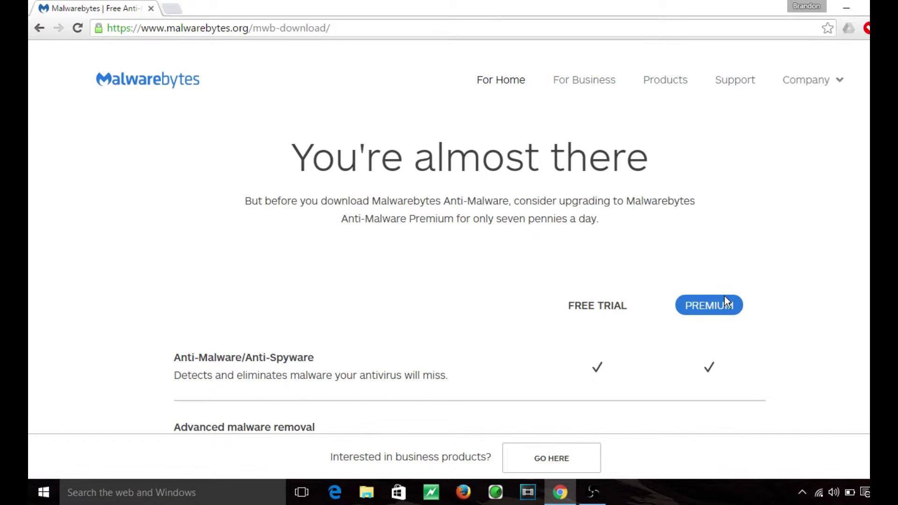
pyautogui.scroll(-5, 634, 257)
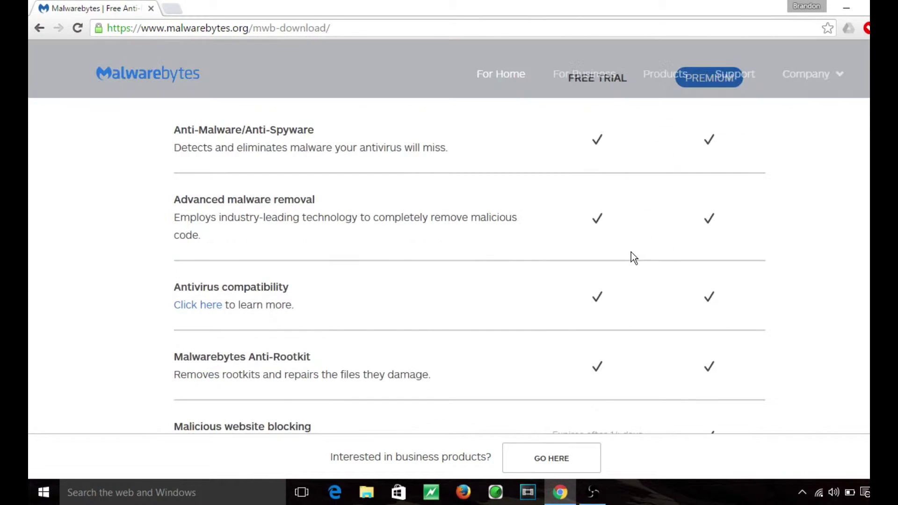
pyautogui.scroll(-10, 630, 253)
pyautogui.scroll(5, 617, 211)
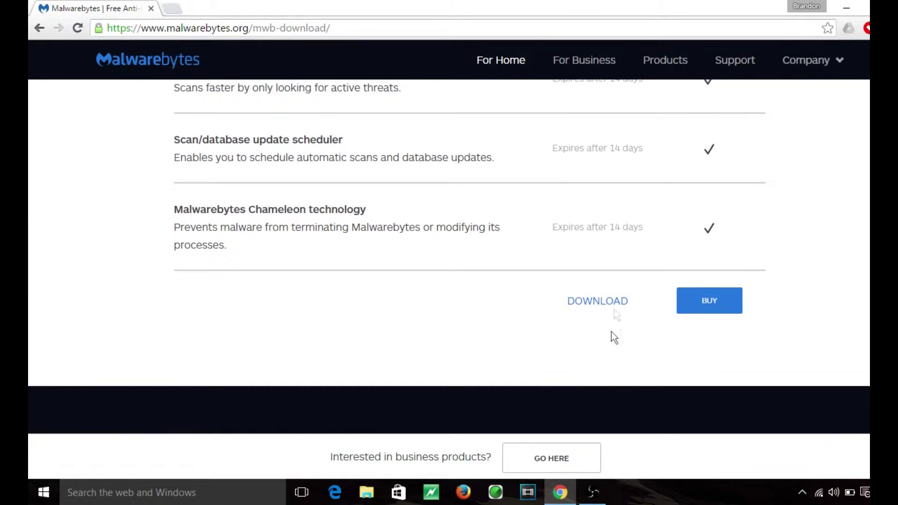
pyautogui.click(594, 302)
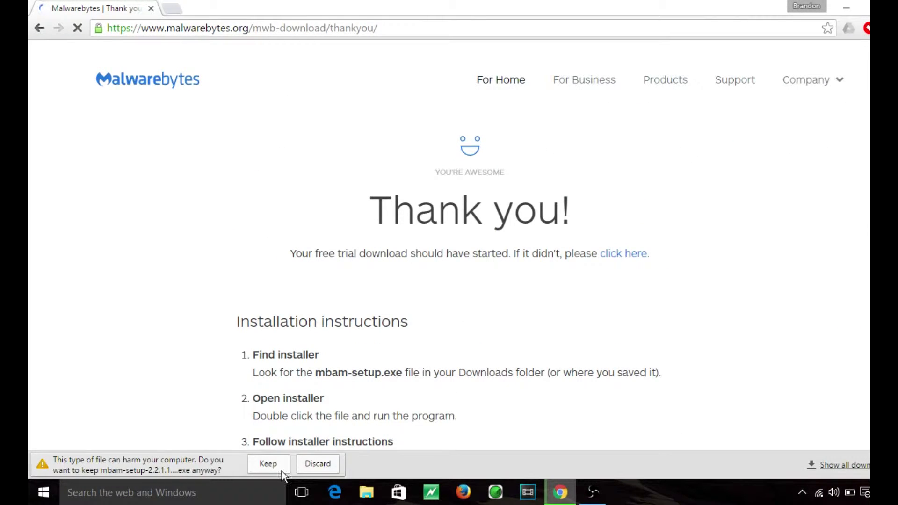
# Keep the Malwarebytes installer and remove all 1309 threats Malwarebytes detected
pyautogui.click(276, 470)
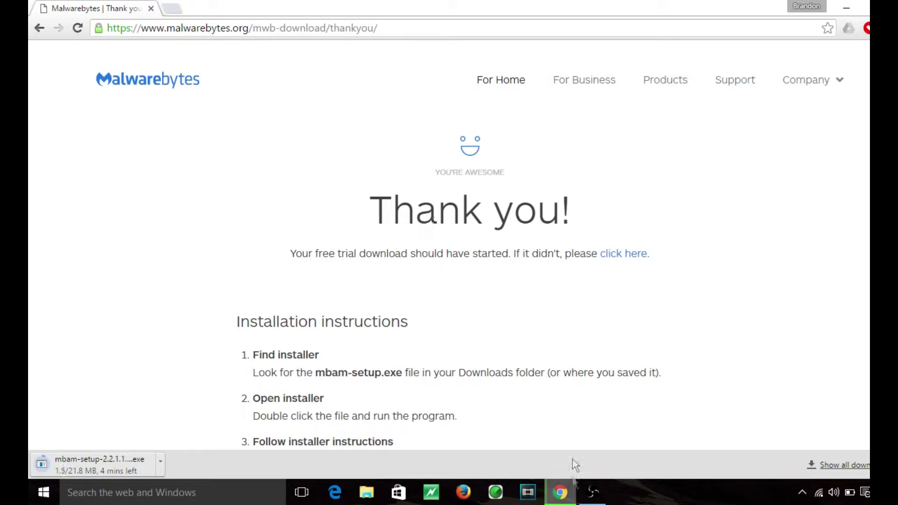
pyautogui.click(592, 492)
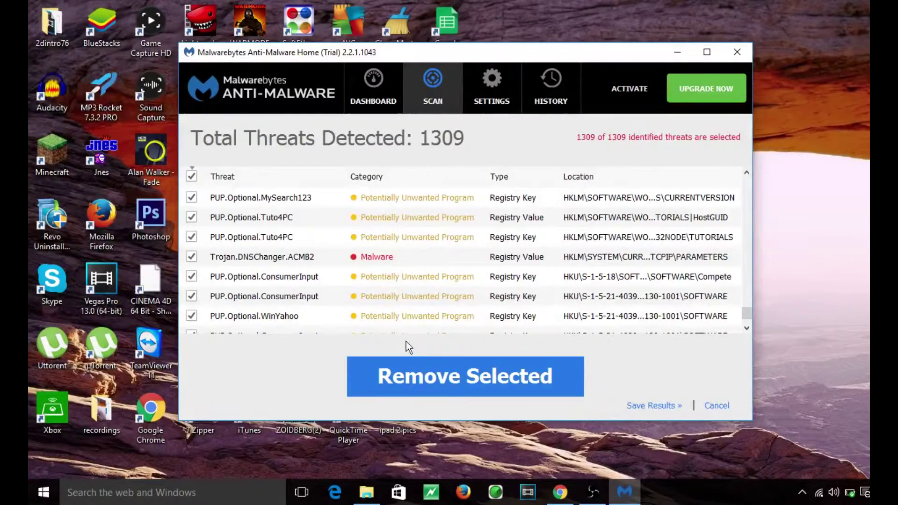
pyautogui.click(453, 382)
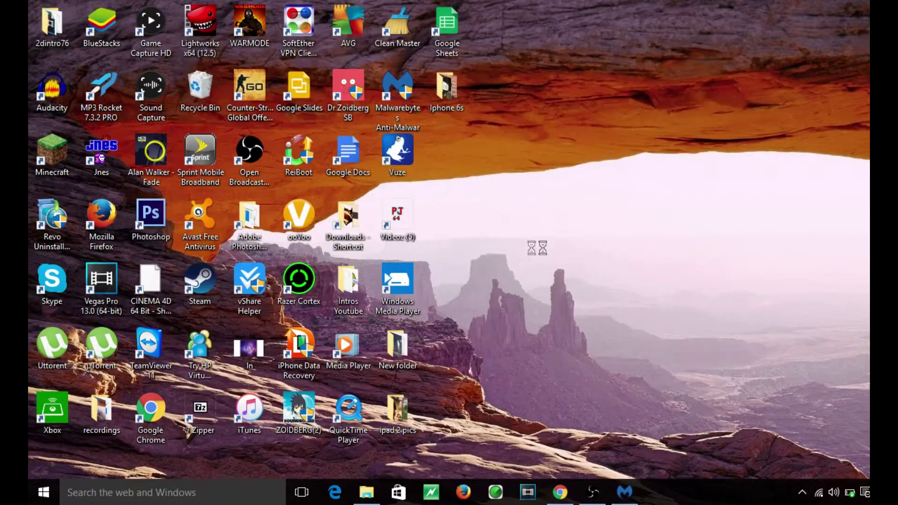
pyautogui.rightClick(624, 193)
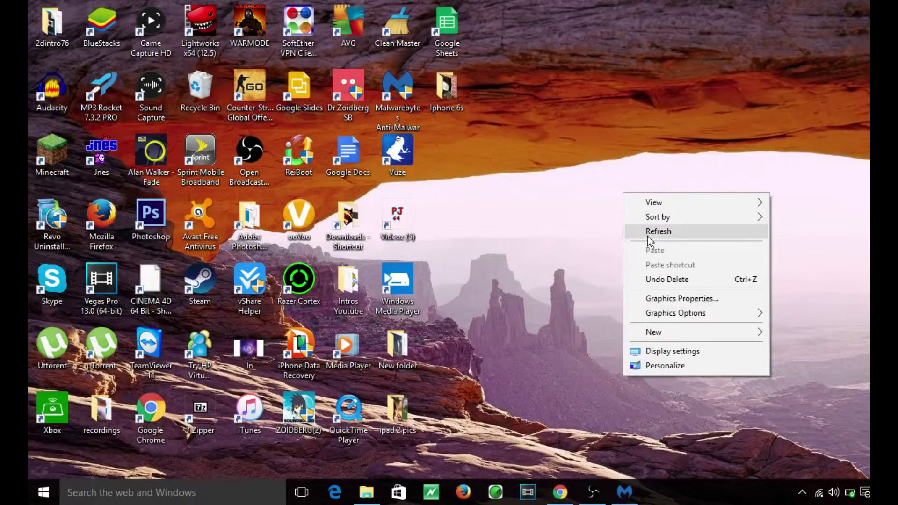
pyautogui.click(648, 235)
pyautogui.rightClick(529, 192)
pyautogui.click(577, 230)
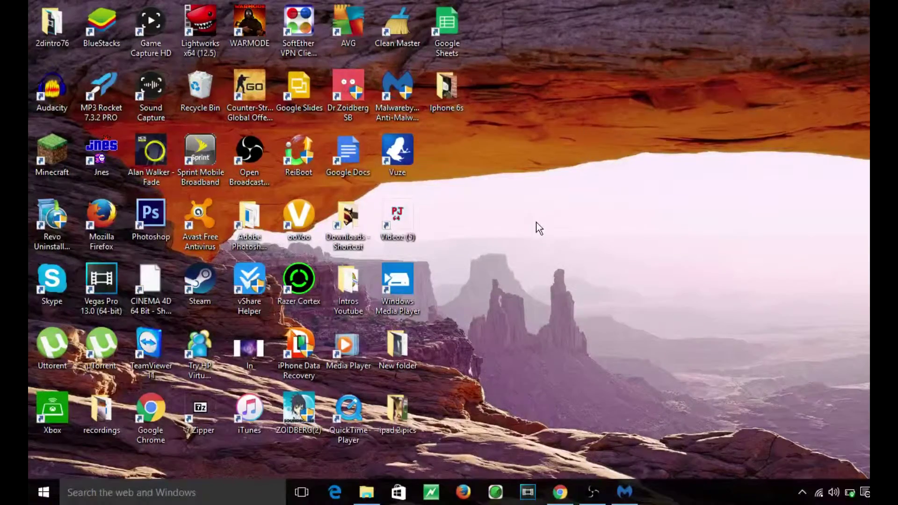
pyautogui.rightClick(525, 213)
pyautogui.click(538, 254)
pyautogui.rightClick(503, 146)
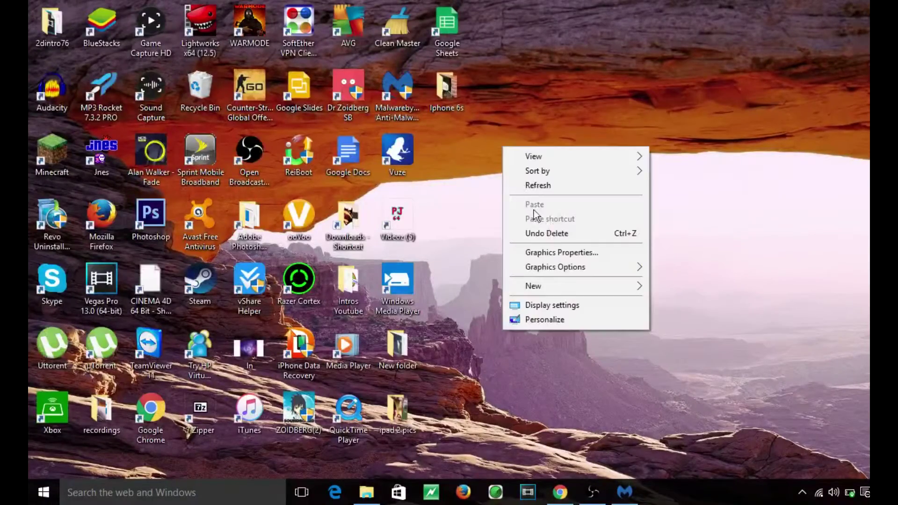
pyautogui.click(544, 185)
pyautogui.rightClick(491, 228)
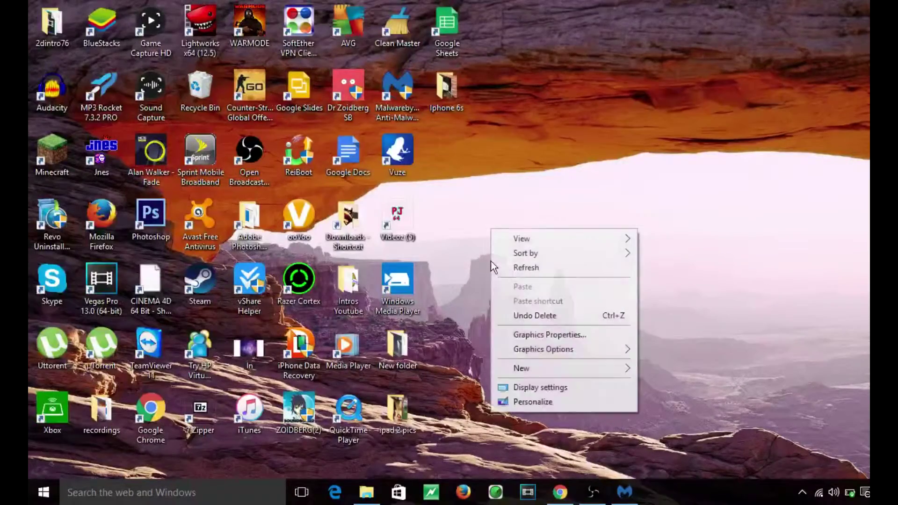
pyautogui.click(515, 268)
pyautogui.click(802, 492)
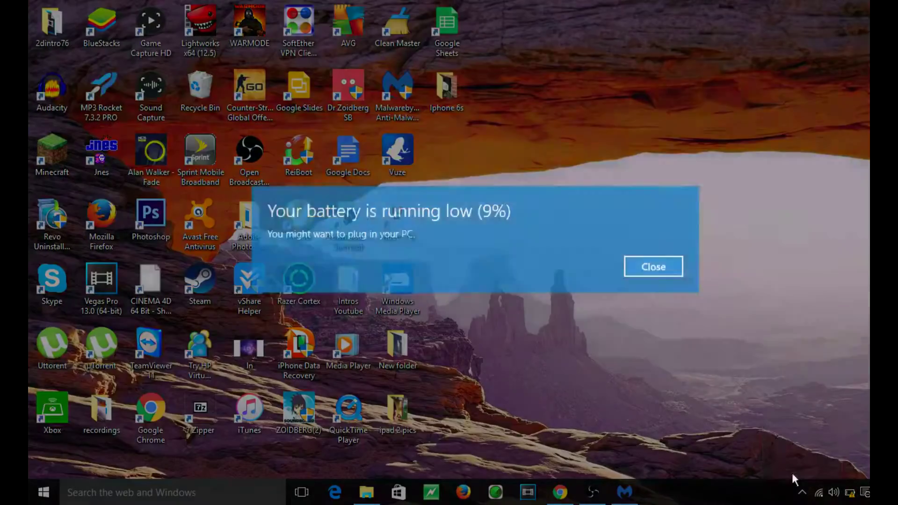
pyautogui.click(655, 269)
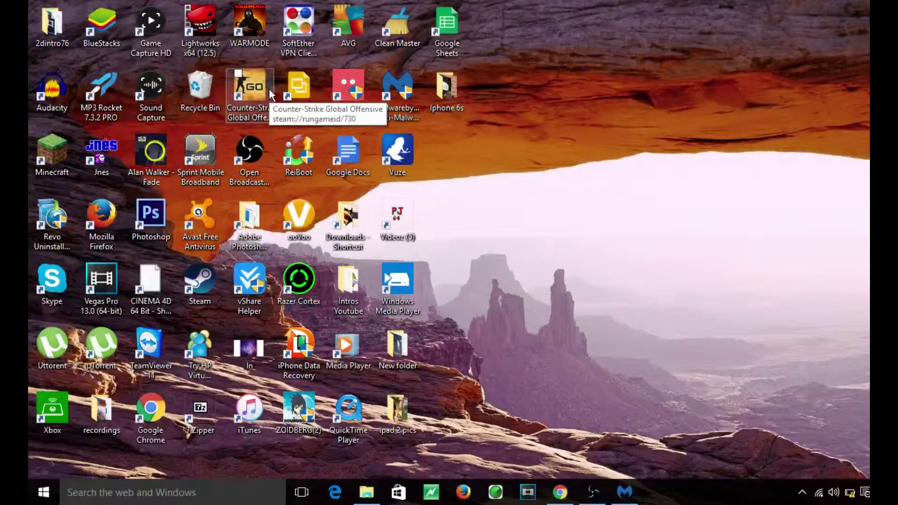
pyautogui.moveTo(719, 79); pyautogui.dragTo(761, 6)
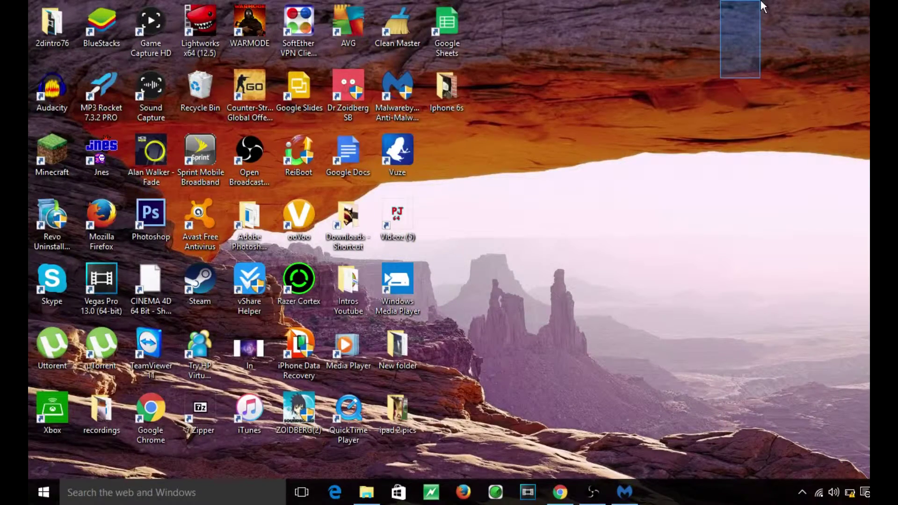
pyautogui.moveTo(761, 5); pyautogui.dragTo(763, 6)
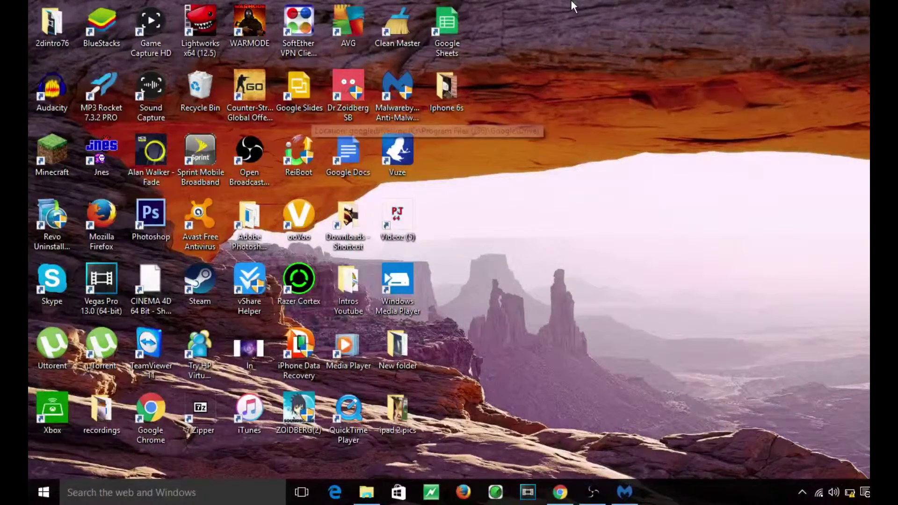